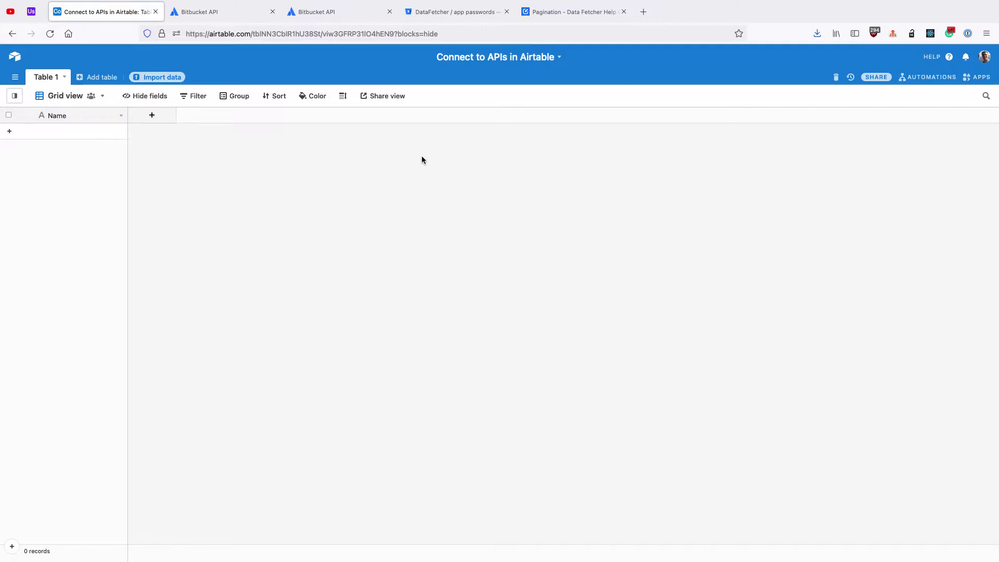
# Switch from the empty Airtable table to the Bitbucket repositories request in Postman
pyautogui.hotkey('ctrl', 'Right')
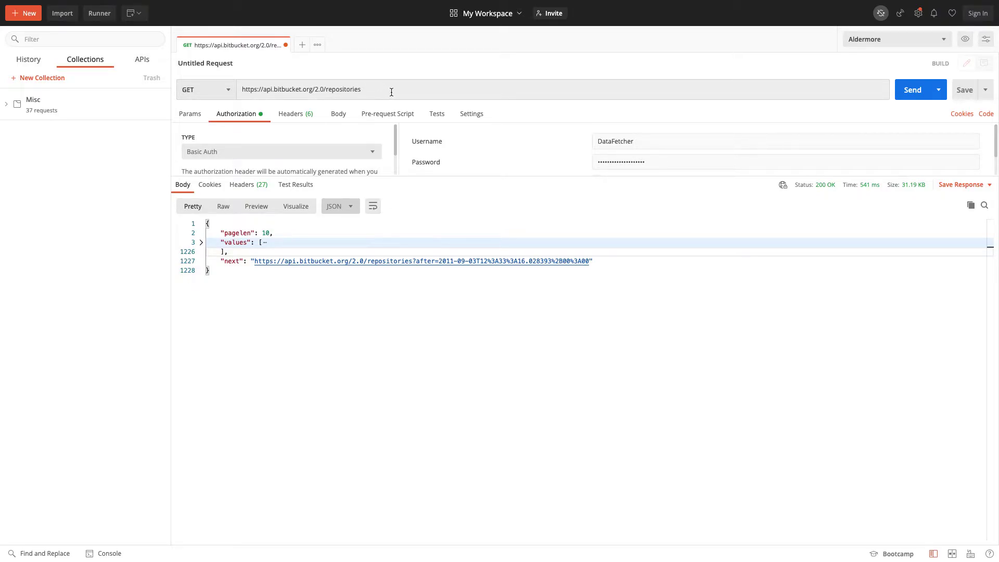
pyautogui.click(921, 90)
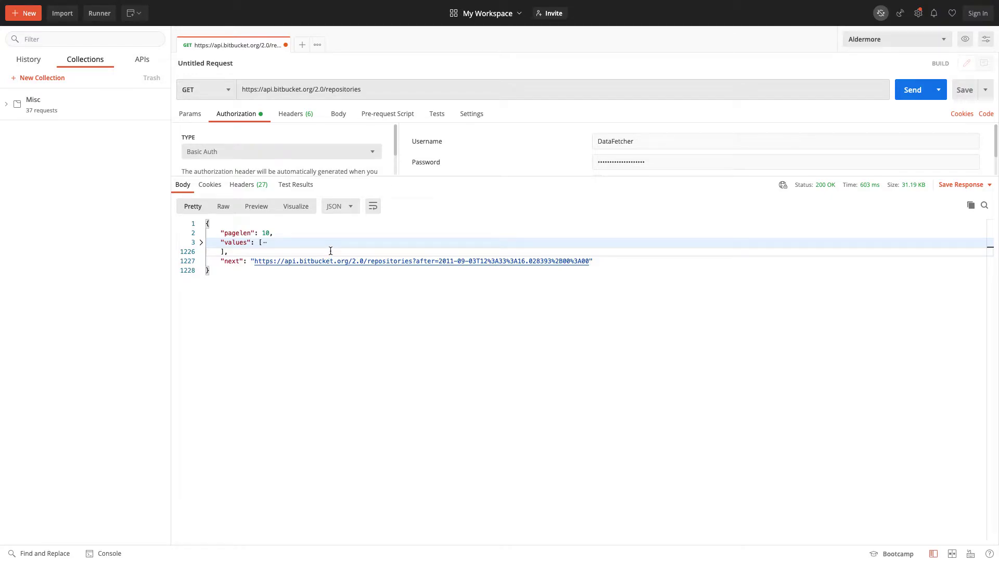
# Back in Airtable, find Data Fetcher in the marketplace by searching 'data f' and add it to the base
pyautogui.hotkey('ctrl', 'Left')
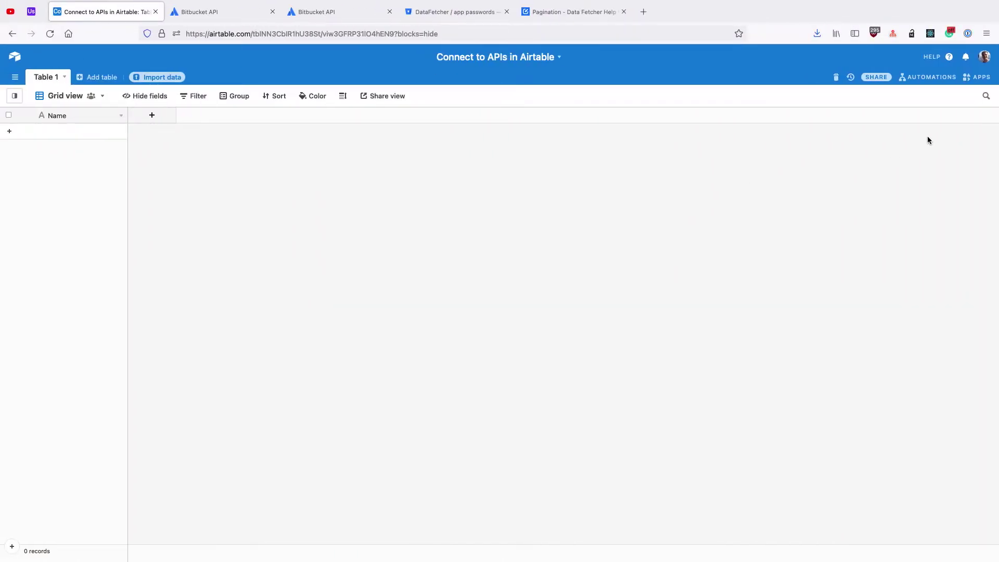
pyautogui.click(977, 78)
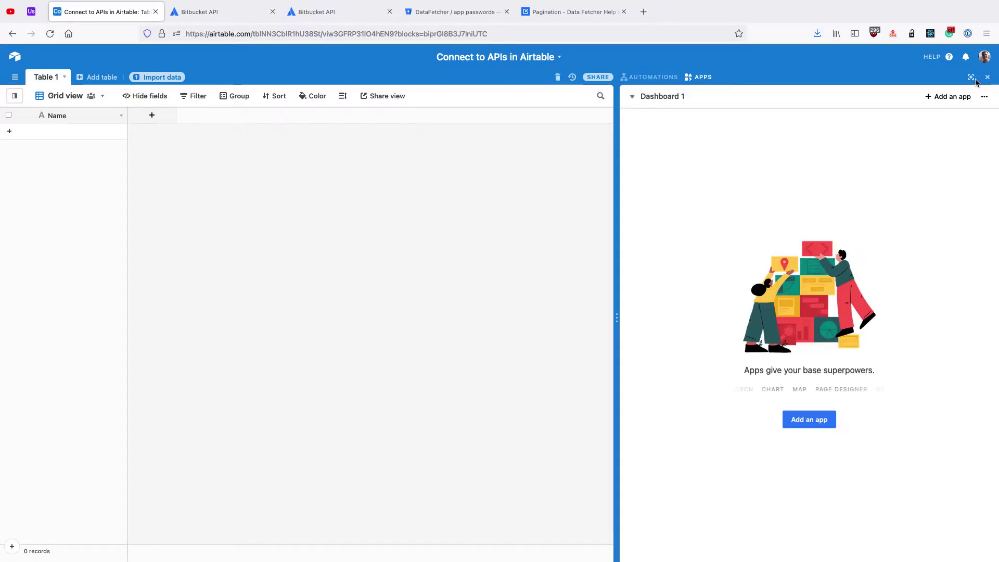
pyautogui.click(808, 419)
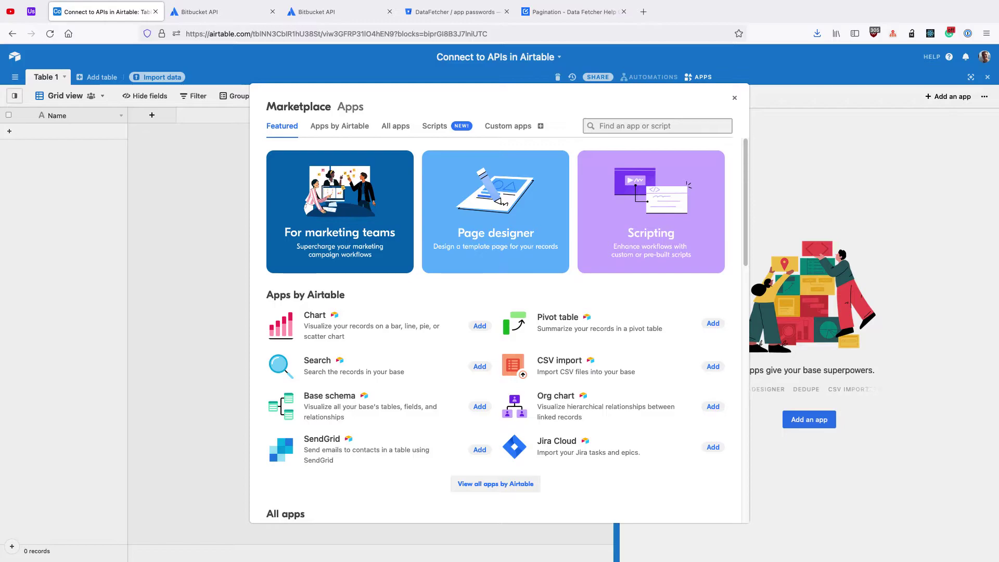
pyautogui.write('data f')
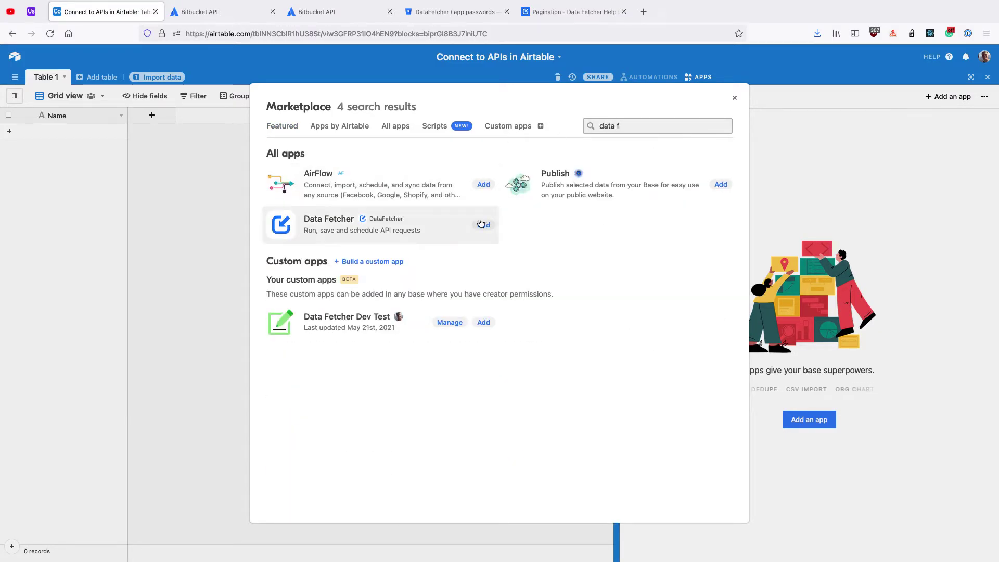
pyautogui.click(482, 225)
pyautogui.click(589, 374)
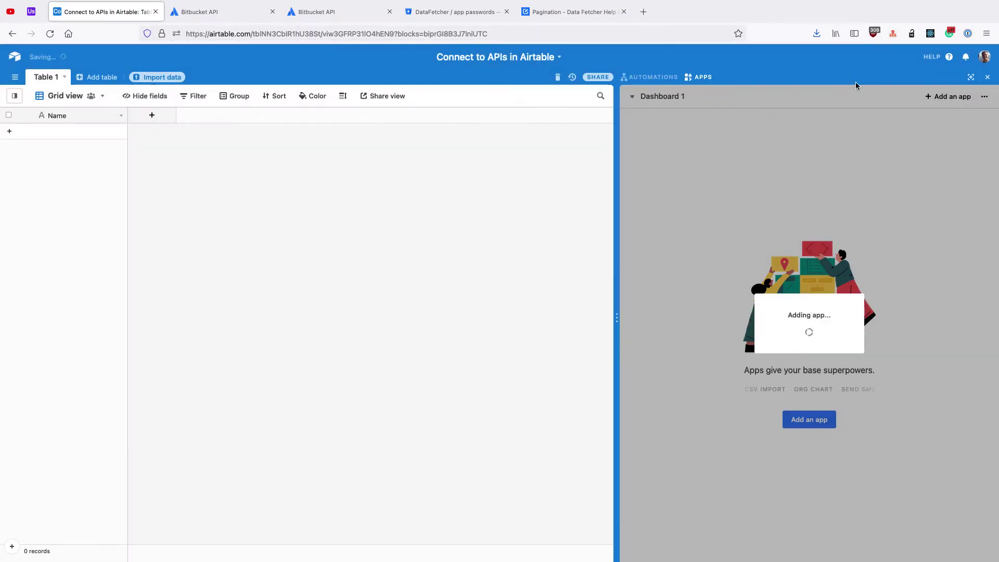
# Sign in to Data Fetcher with an existing account, pasting the account password from the password manager
pyautogui.click(969, 40)
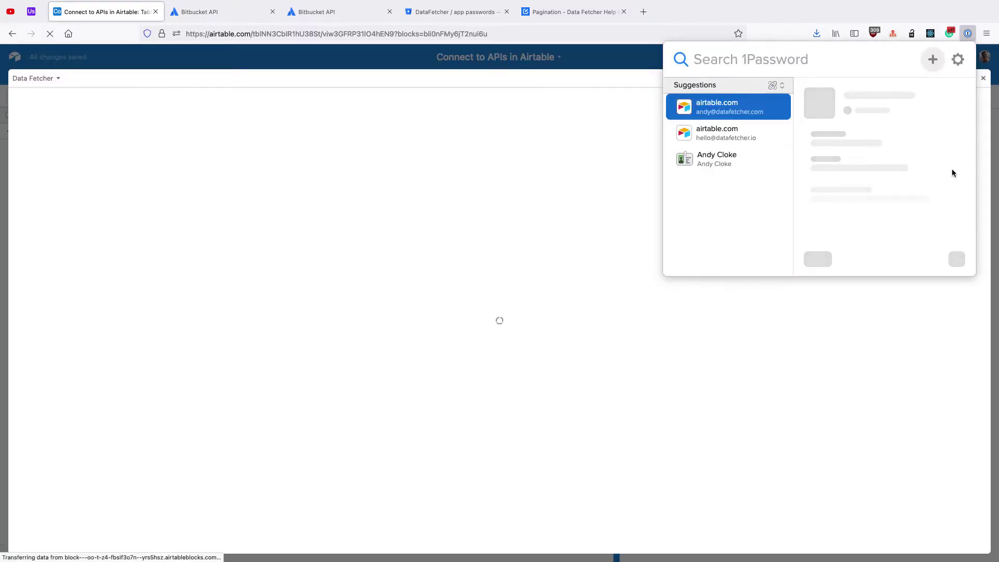
pyautogui.moveTo(944, 207)
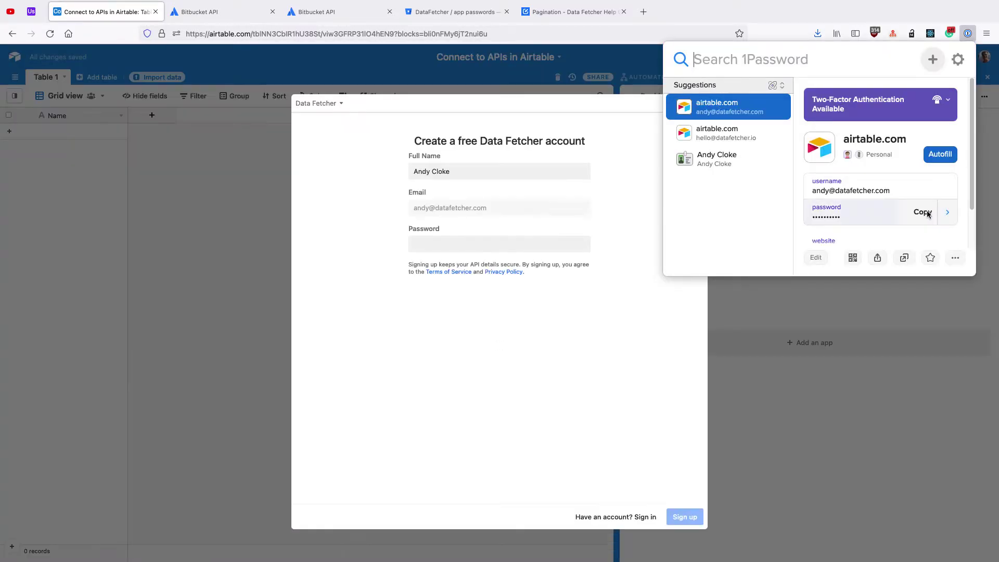
pyautogui.click(926, 212)
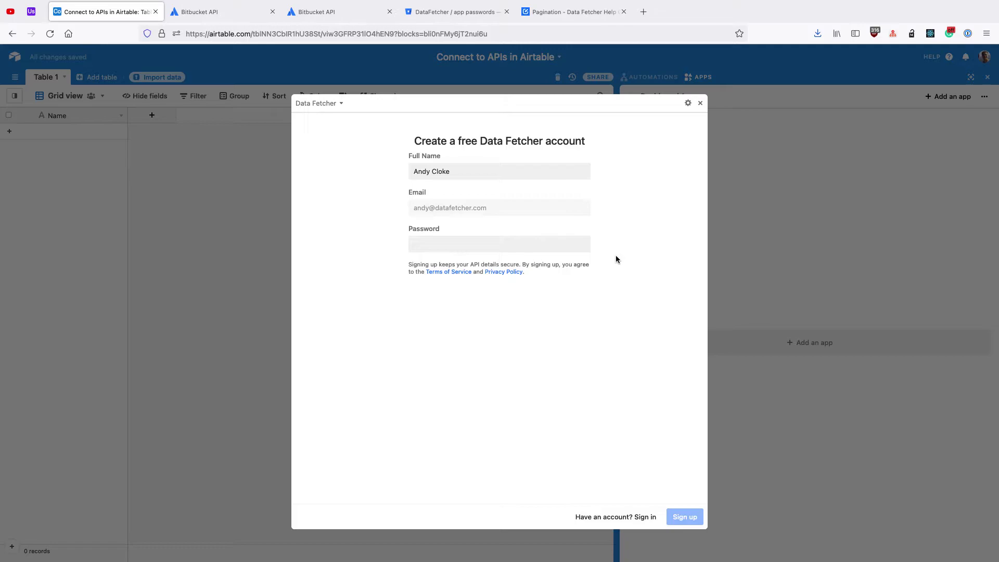
pyautogui.click(624, 517)
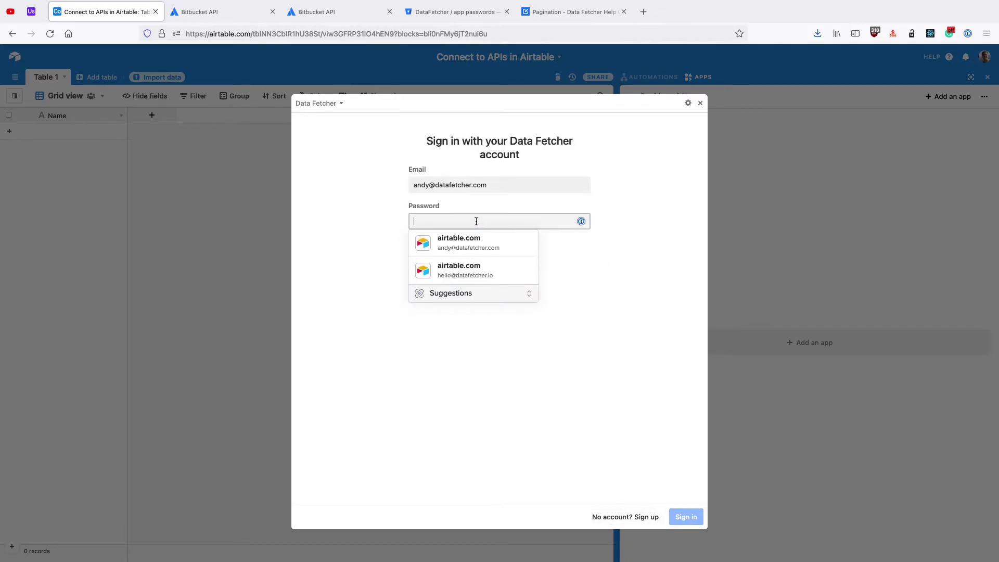
pyautogui.press('super+v')
pyautogui.click(685, 515)
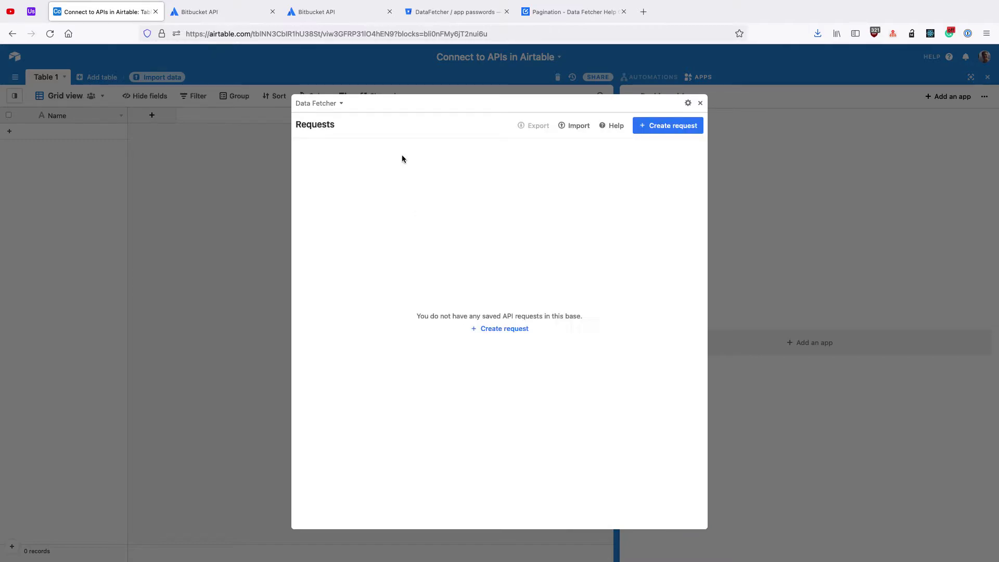
# Create a new Data Fetcher request named 'Fetch repositories'
pyautogui.click(668, 126)
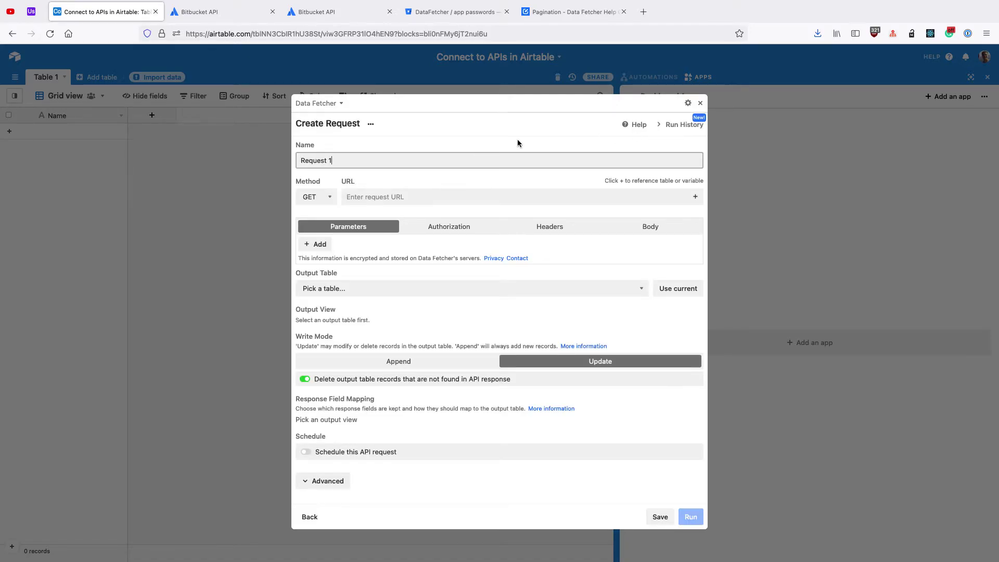
pyautogui.tripleClick(426, 166)
pyautogui.write('Fetch repositories')
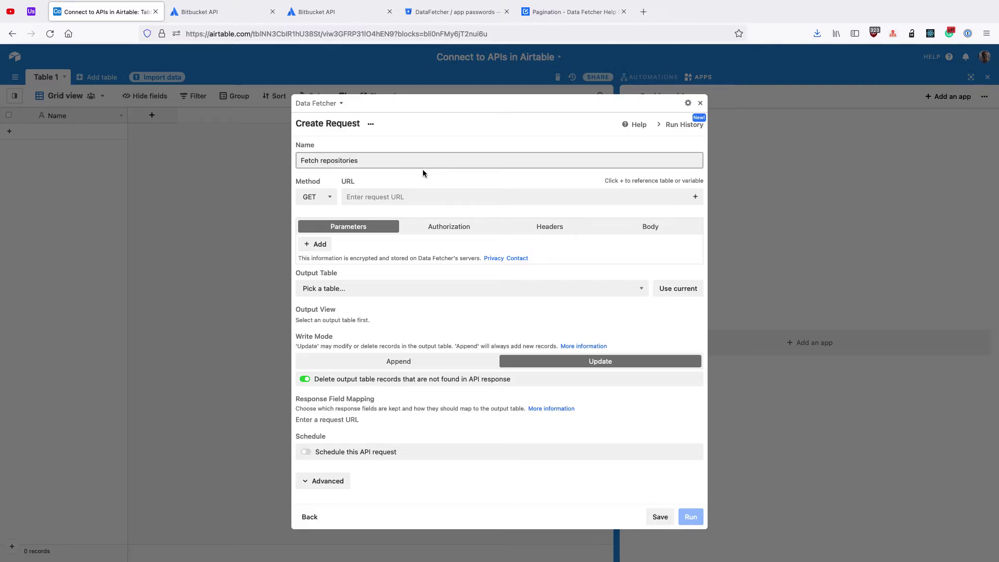
# Copy the Bitbucket repositories URL from Postman into the request's URL field
pyautogui.hotkey('ctrl', 'Right')
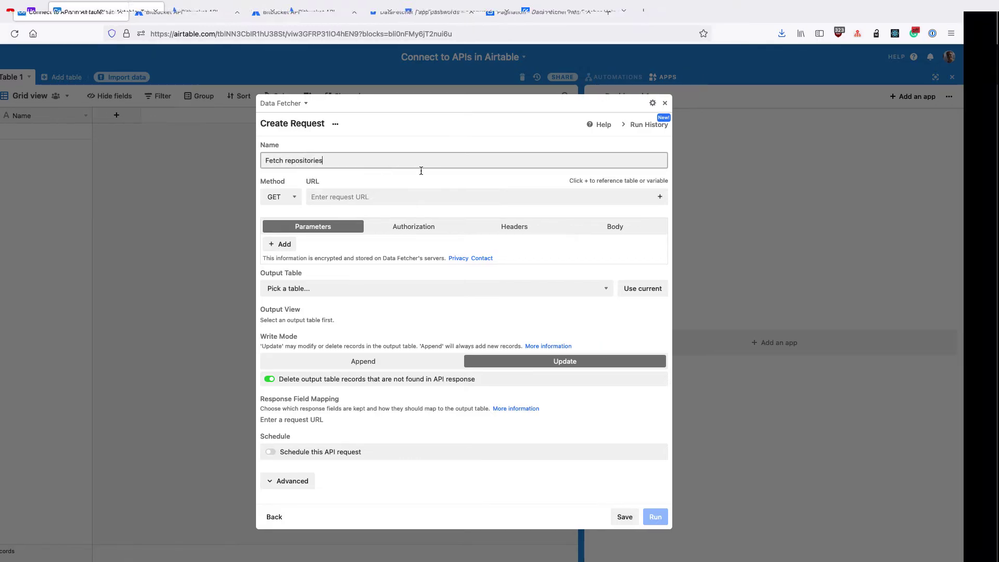
pyautogui.hotkey('ctrl', 'a')
pyautogui.hotkey('ctrl', 'c')
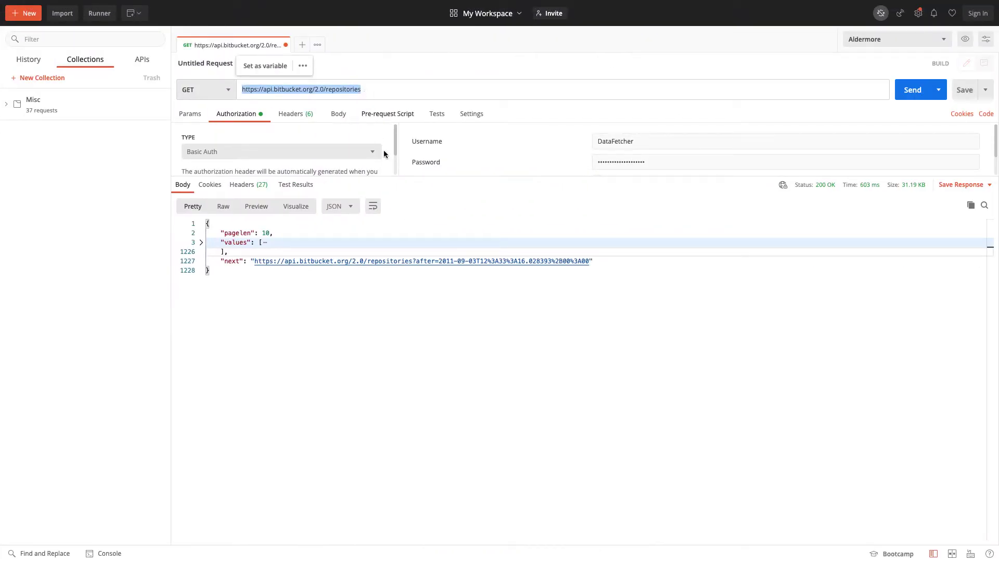
pyautogui.hotkey('ctrl', 'Left')
pyautogui.click(379, 197)
pyautogui.press('super+v')
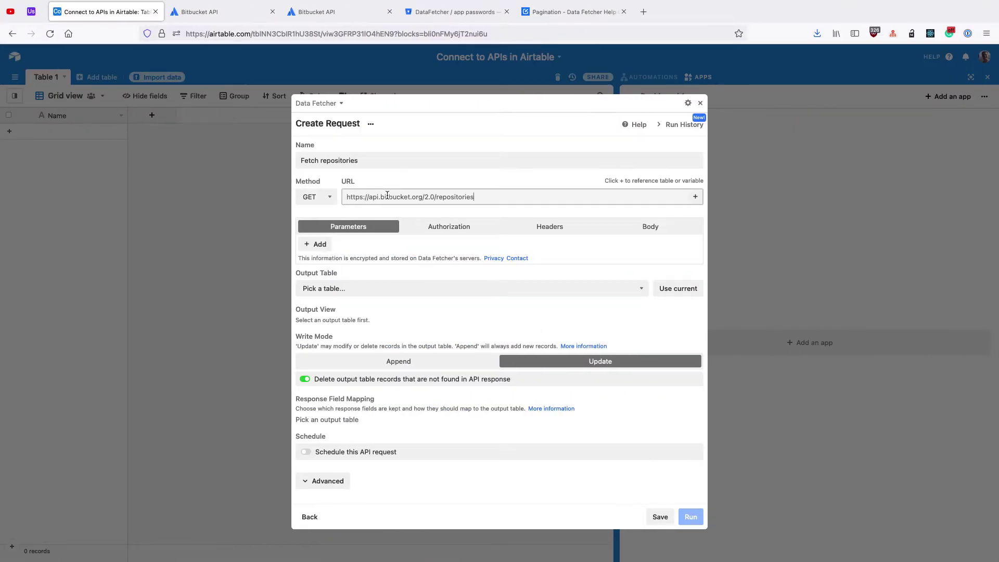
pyautogui.click(421, 228)
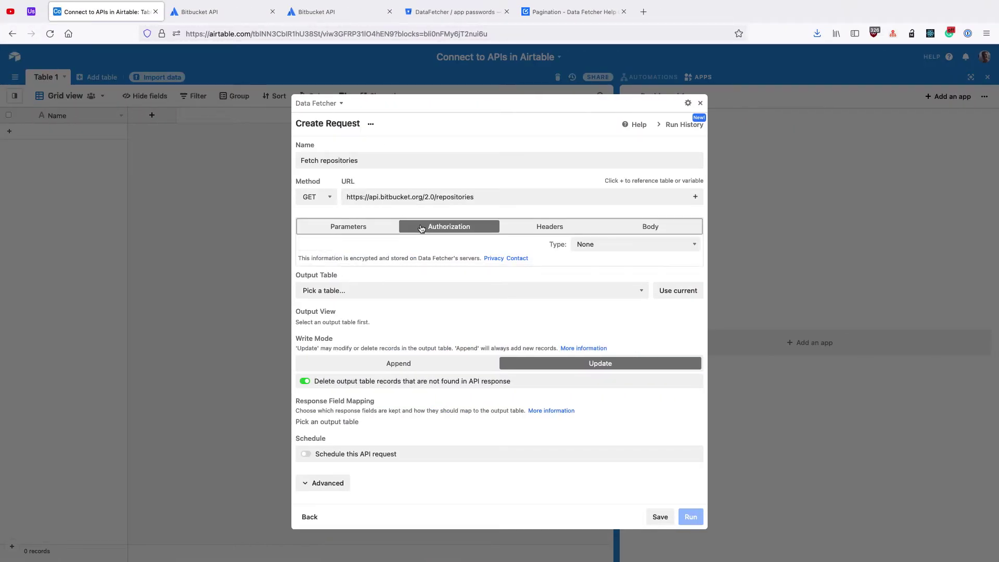
# Set Basic authorization with the Bitbucket username and app password
pyautogui.click(614, 244)
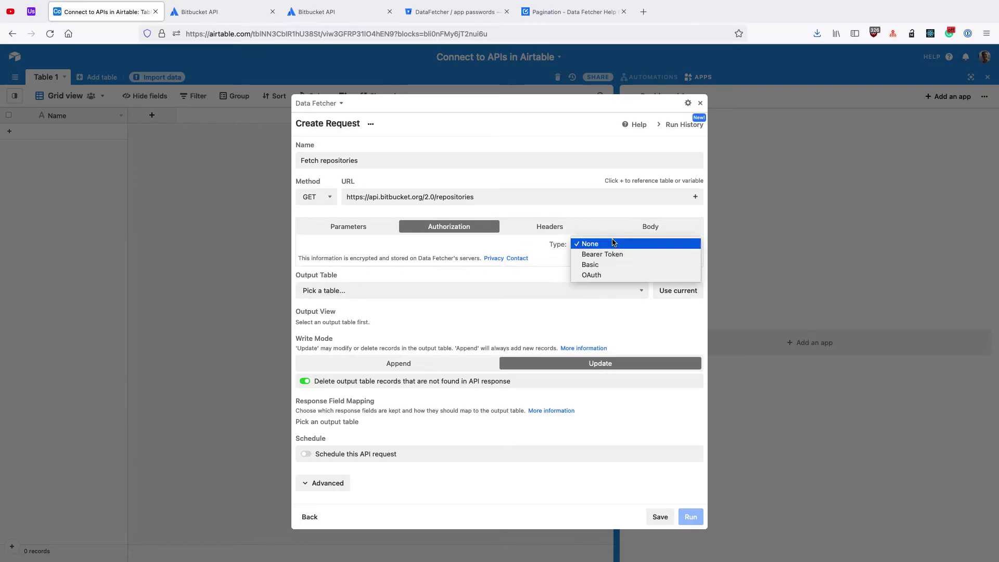
pyautogui.click(601, 265)
pyautogui.click(594, 258)
pyautogui.write('DataFetcher')
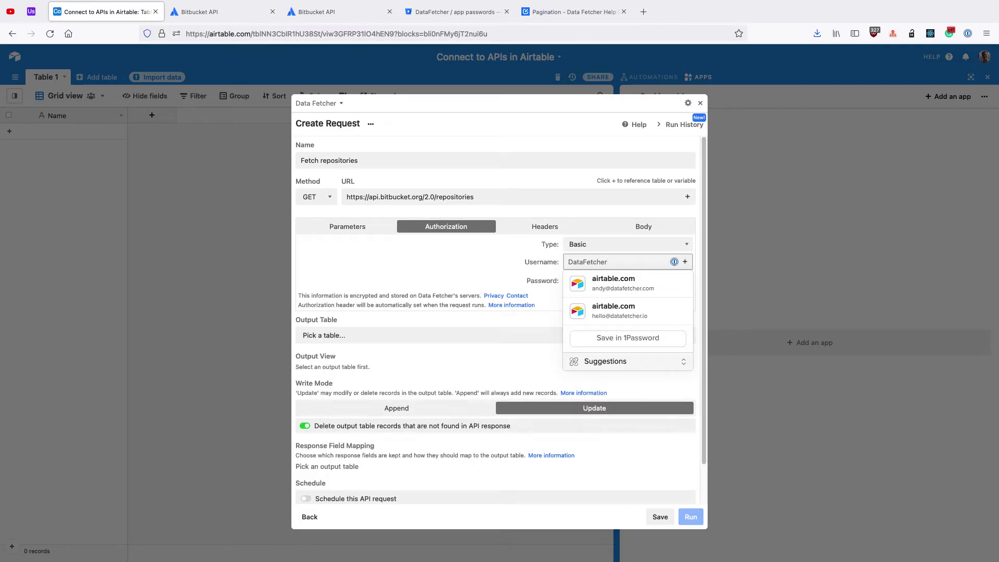
pyautogui.click(432, 12)
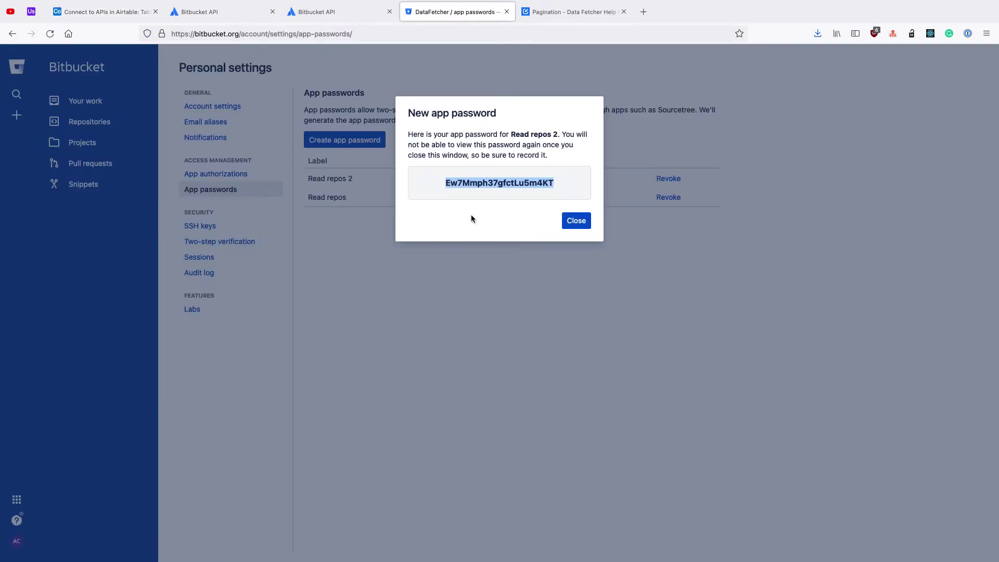
pyautogui.click(116, 11)
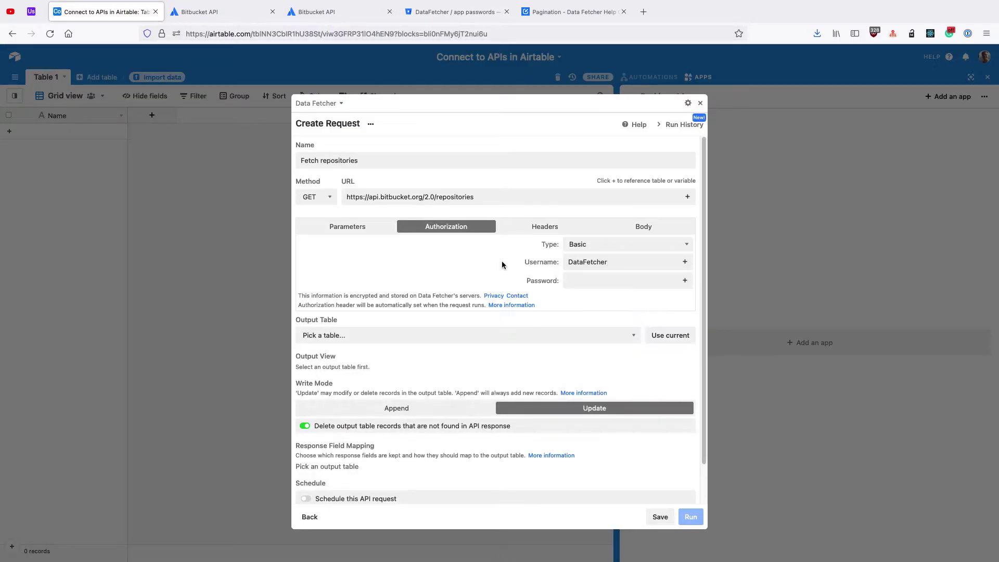
pyautogui.click(580, 279)
pyautogui.press('super+v')
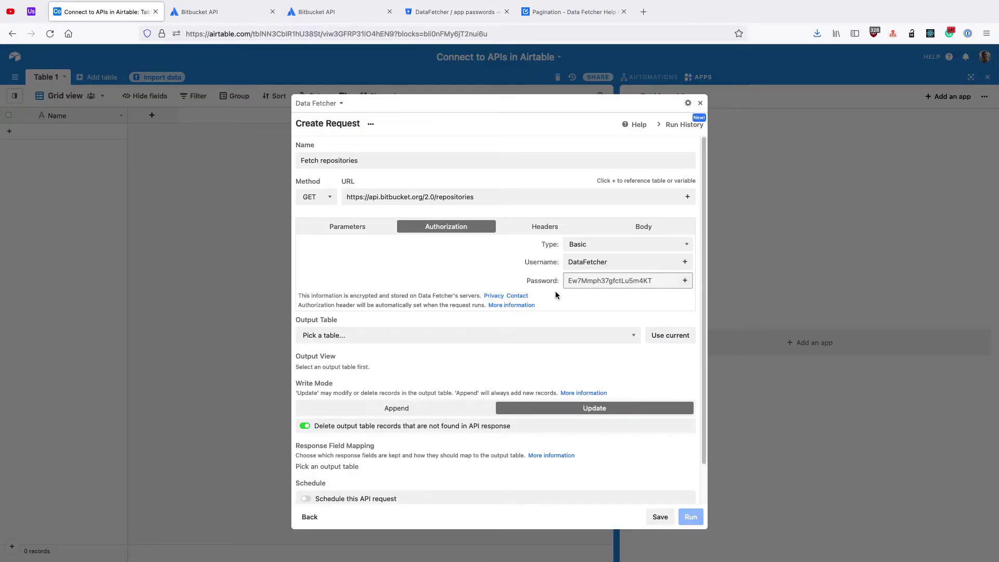
# Output to Table 1's Grid view and have Data Fetcher determine the response fields
pyautogui.click(482, 335)
pyautogui.click(476, 345)
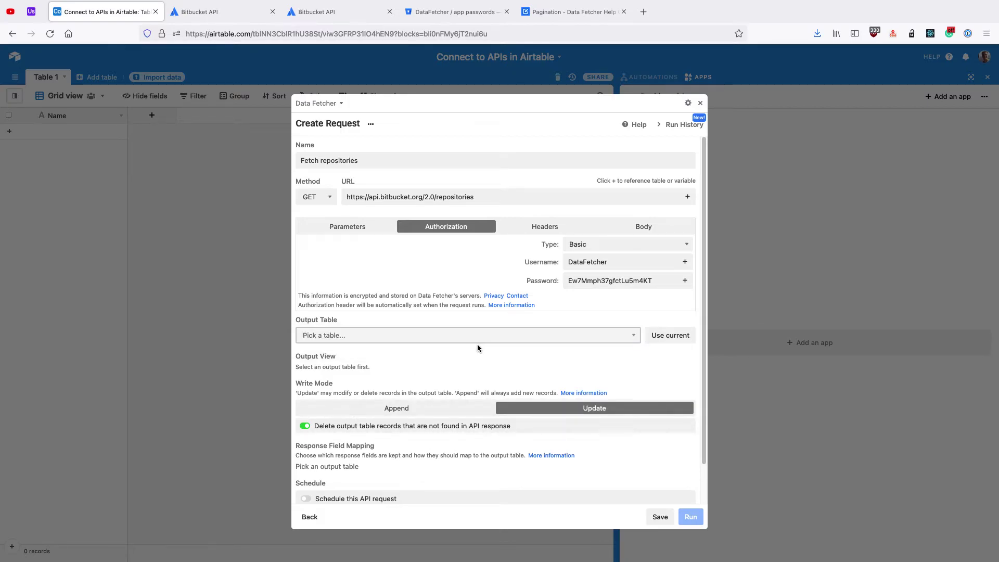
pyautogui.click(652, 372)
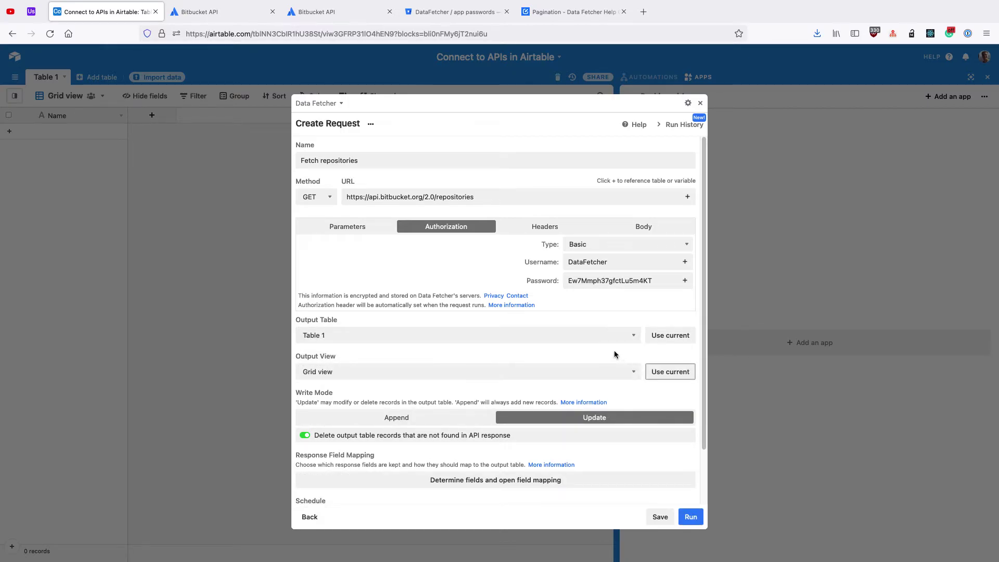
pyautogui.scroll(-3, 590, 333)
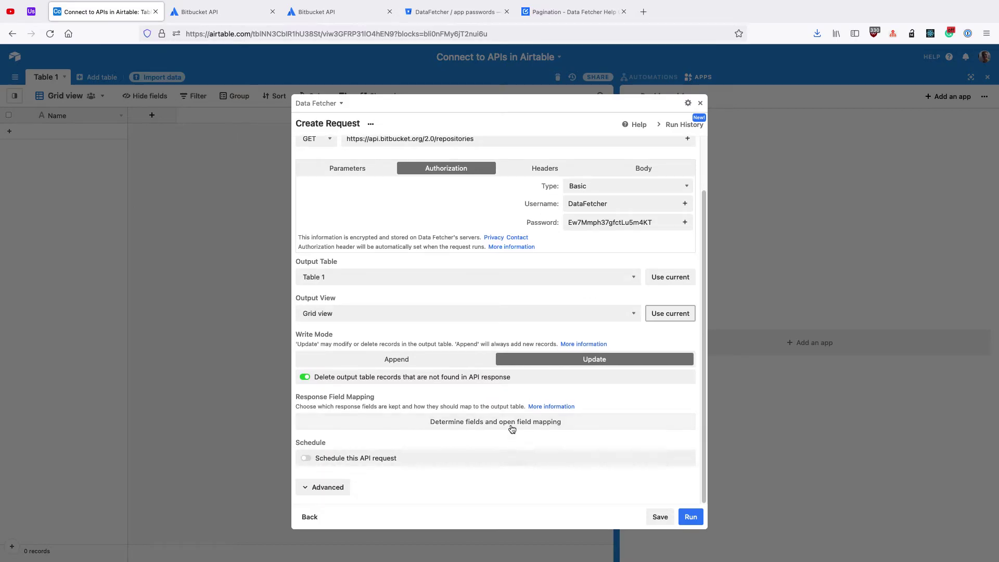
pyautogui.click(512, 428)
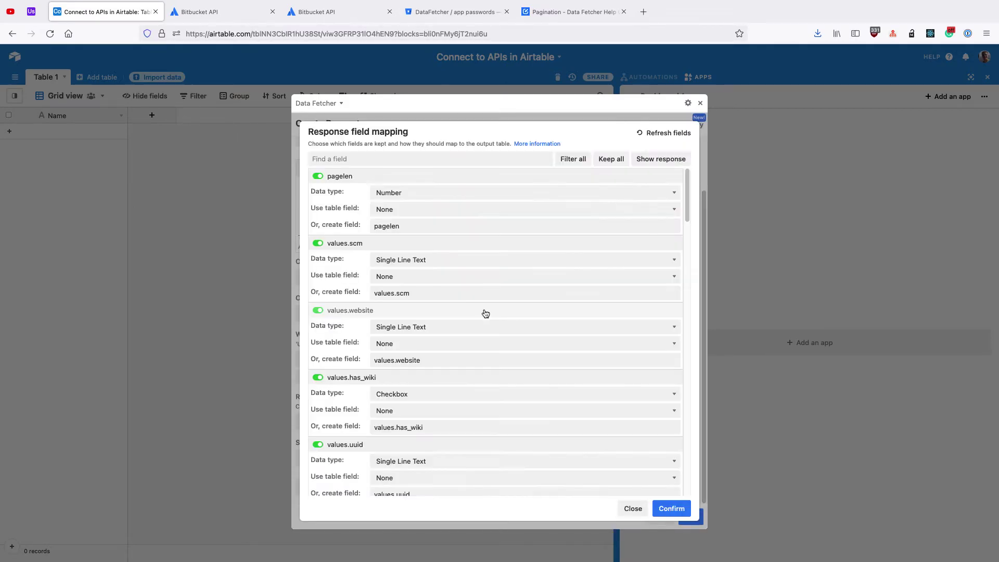
# Show the raw response, filter out all detected fields, and keep only next as Single Line Text
pyautogui.click(663, 161)
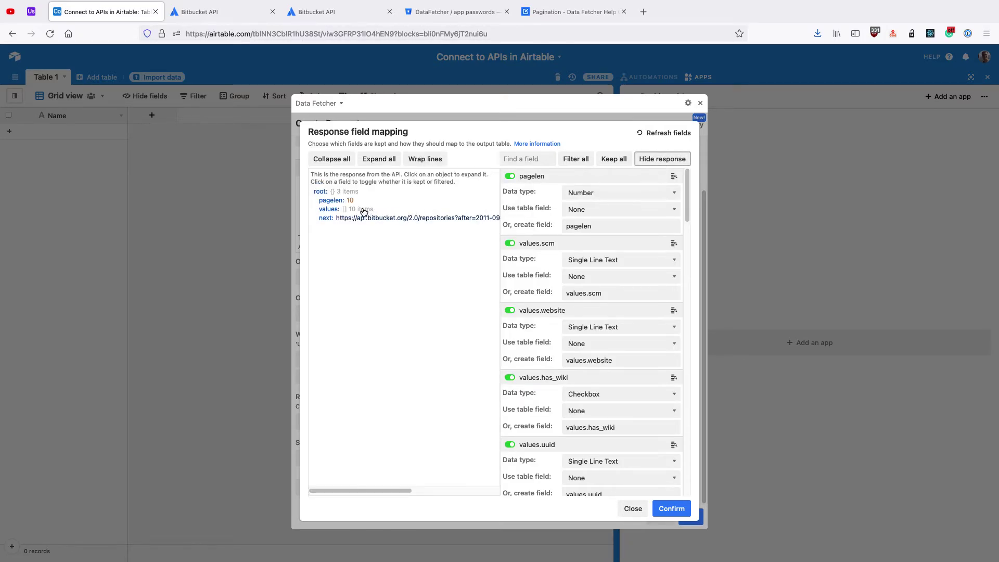
pyautogui.click(574, 163)
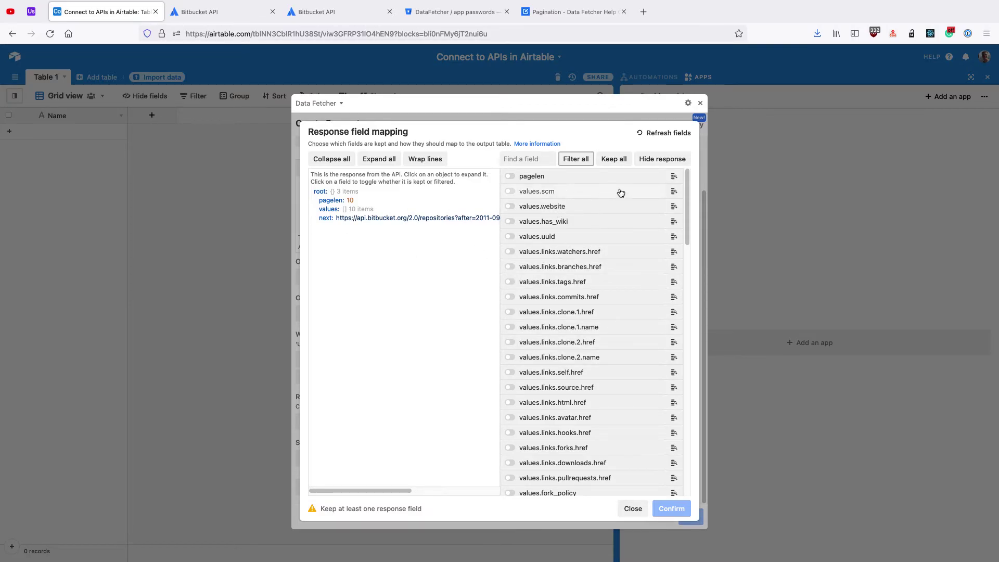
pyautogui.moveTo(686, 209); pyautogui.dragTo(689, 462)
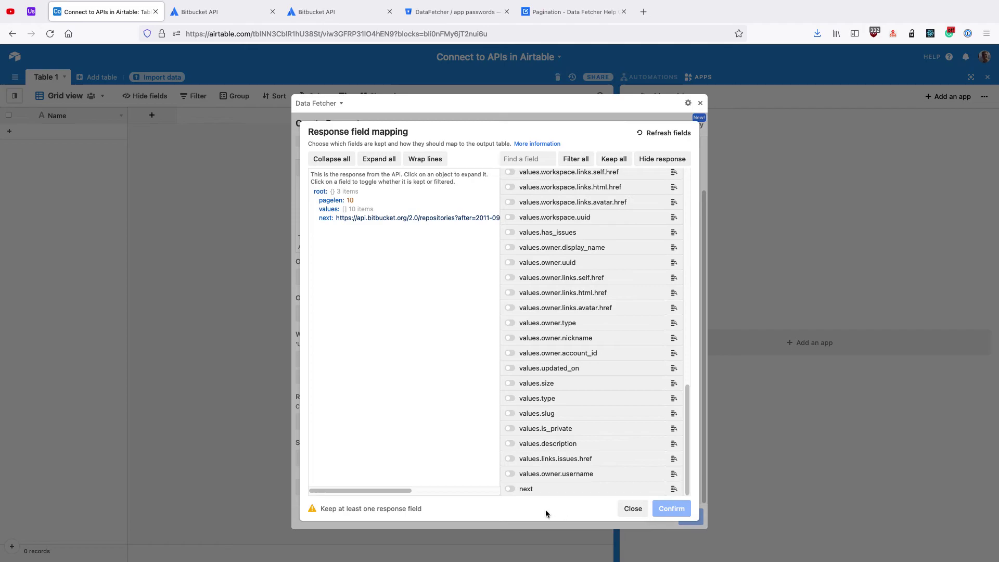
pyautogui.click(547, 490)
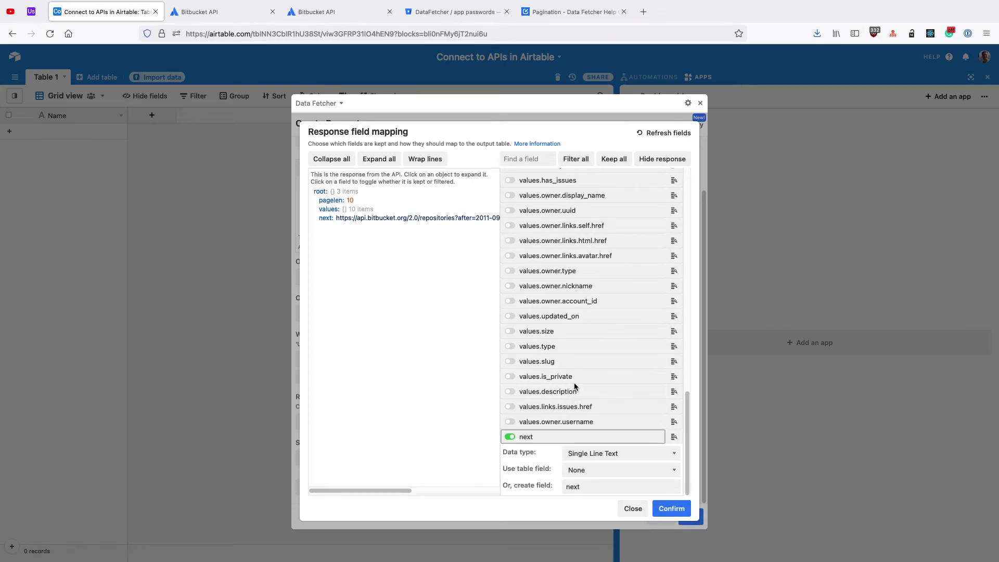
pyautogui.scroll(20, 574, 386)
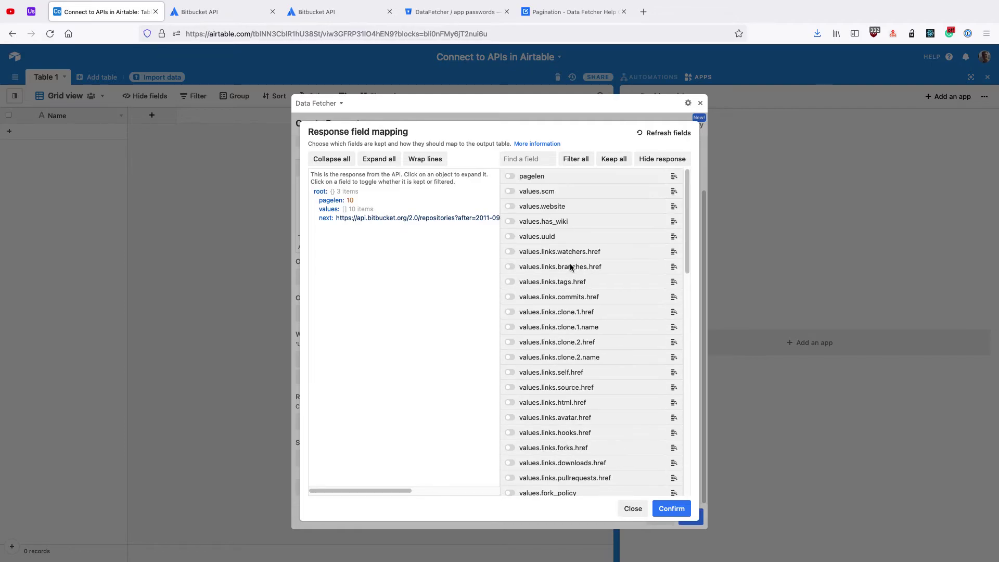
# Map values > 0 > name from the response to the existing Name table field
pyautogui.click(347, 209)
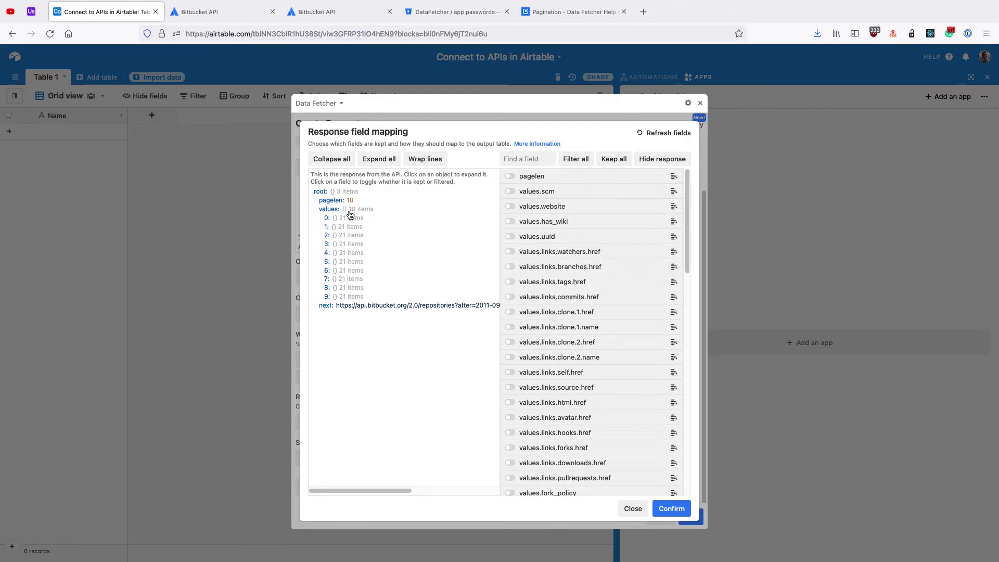
pyautogui.click(349, 219)
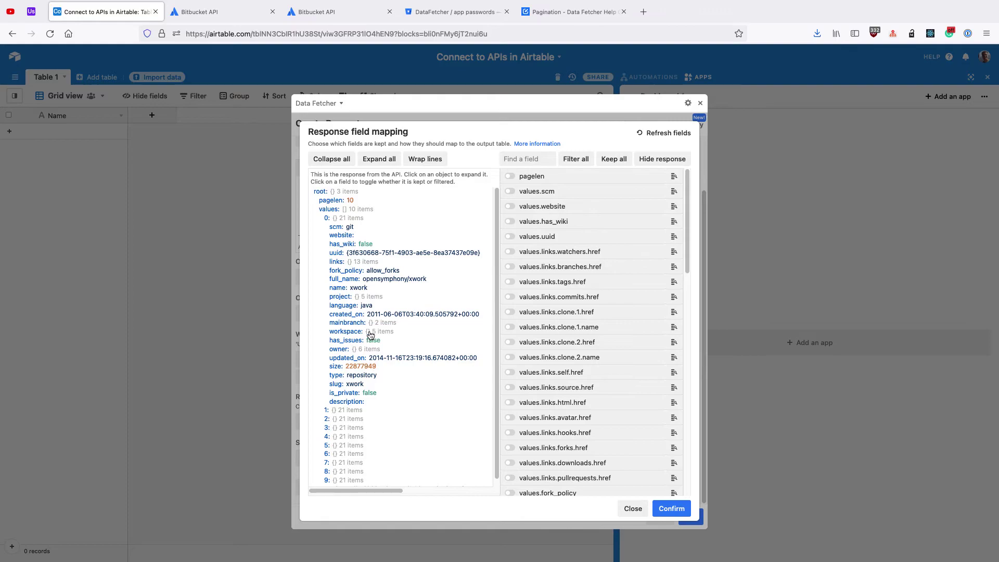
pyautogui.click(364, 289)
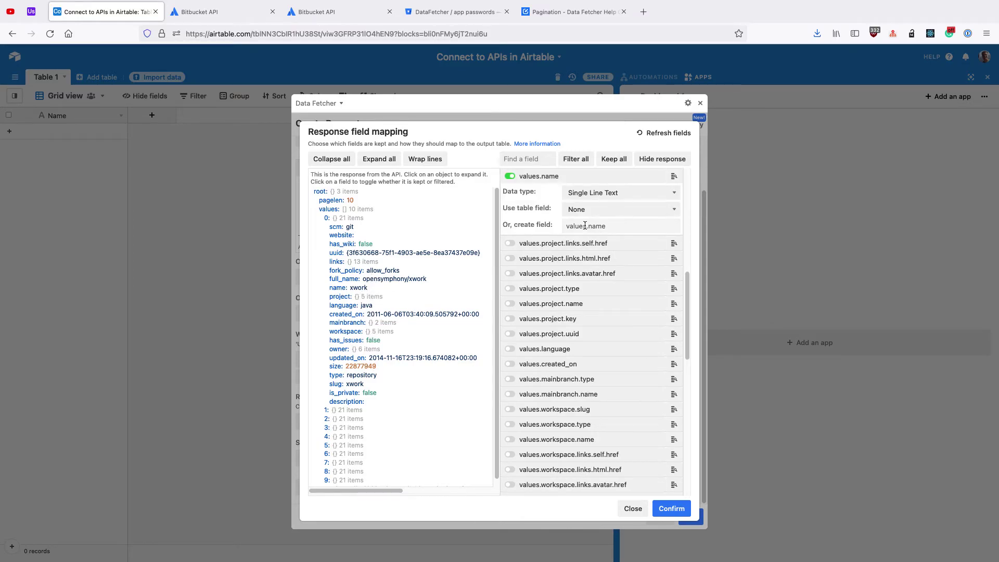
pyautogui.click(587, 210)
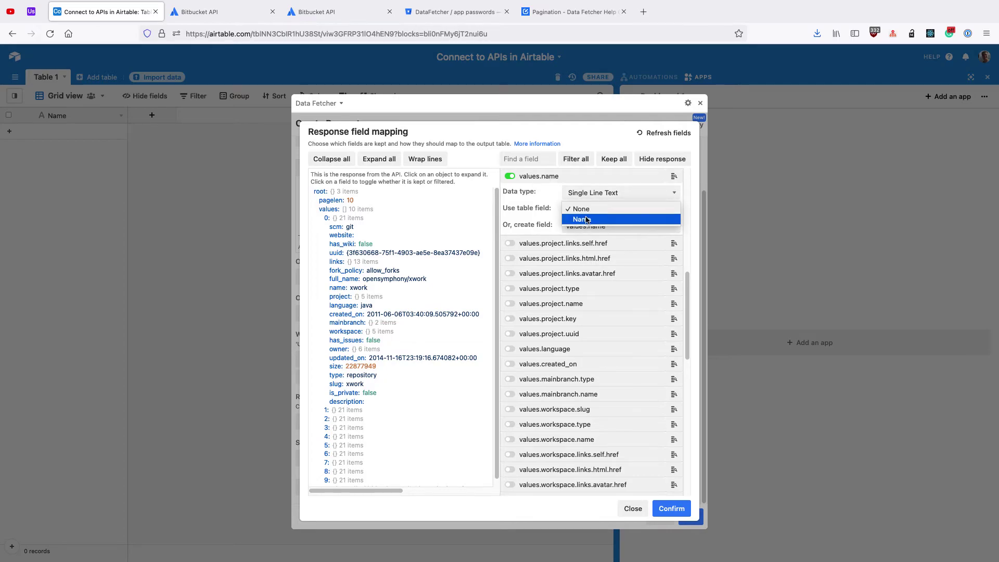
pyautogui.click(586, 221)
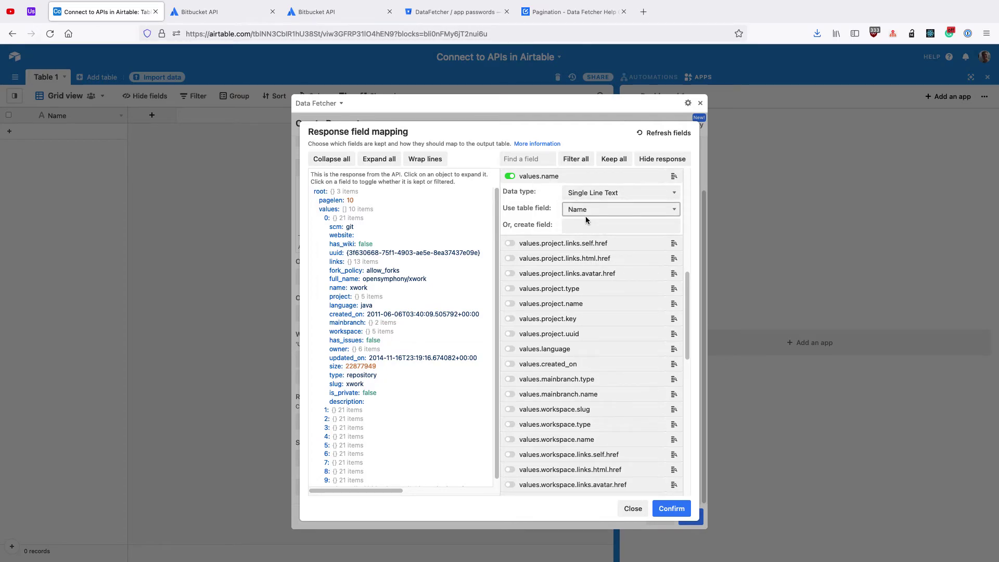
# Map owner display_name to a new field called Owner and confirm, creating Owner and next columns
pyautogui.click(371, 352)
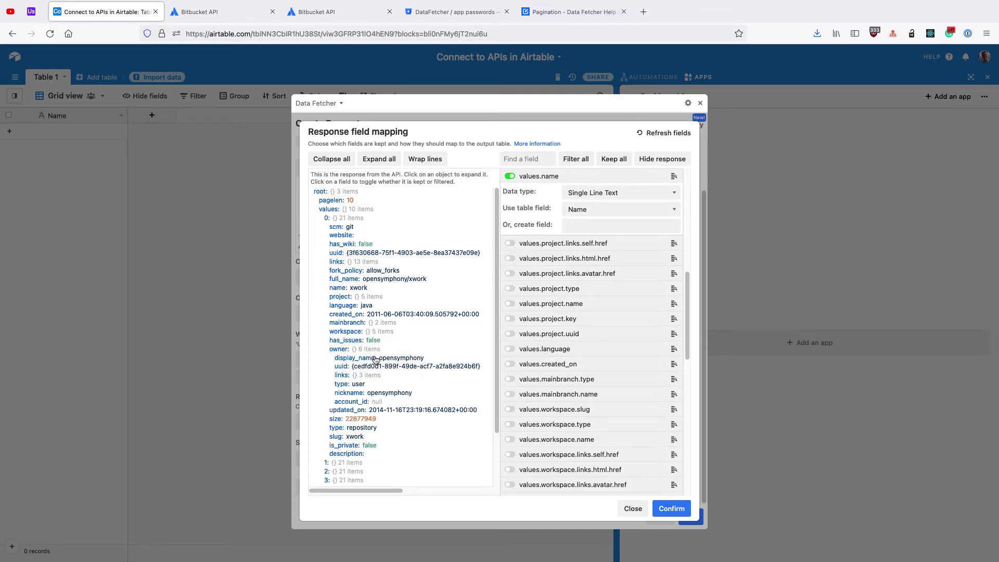
pyautogui.click(371, 357)
pyautogui.tripleClick(634, 230)
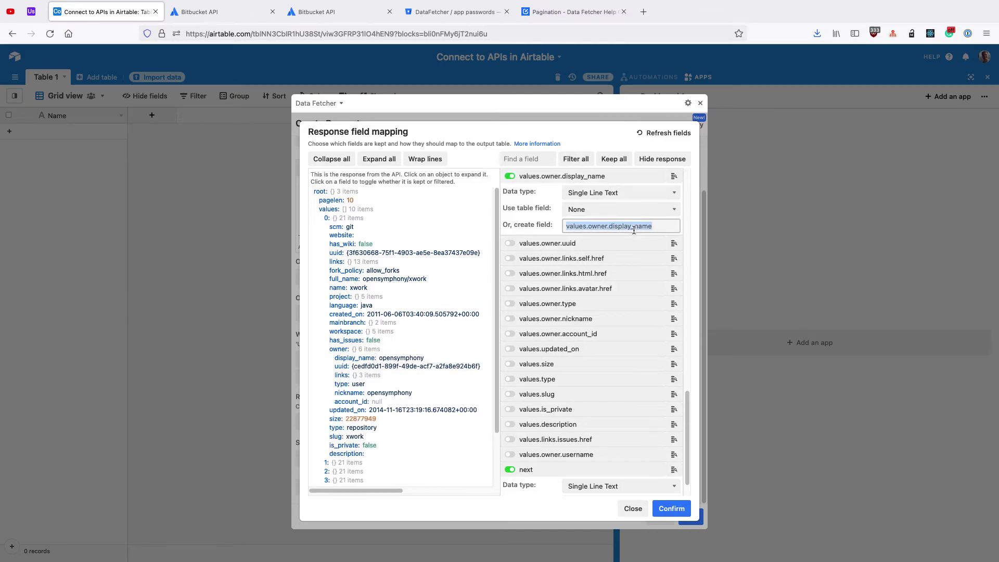
pyautogui.write('Owner')
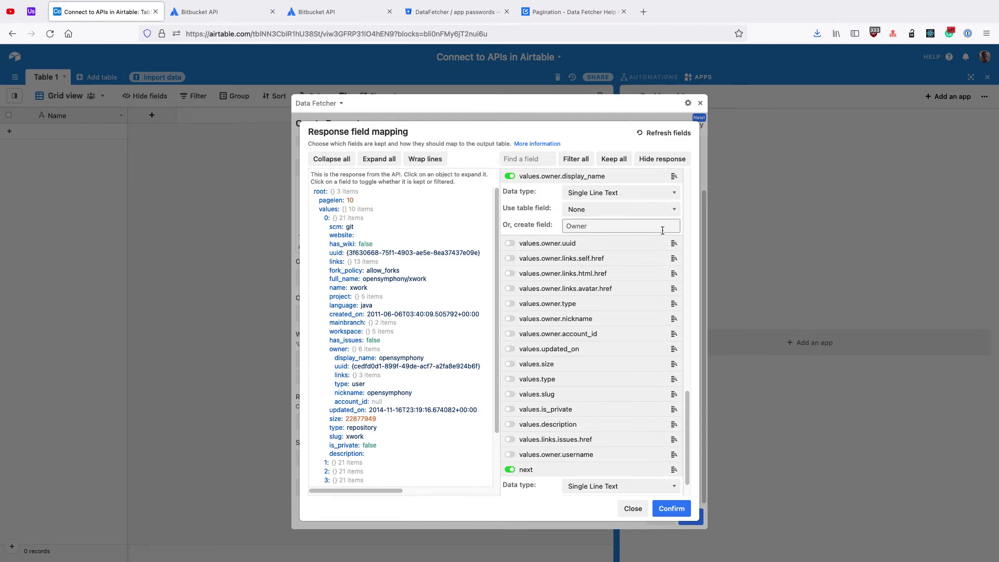
pyautogui.click(671, 509)
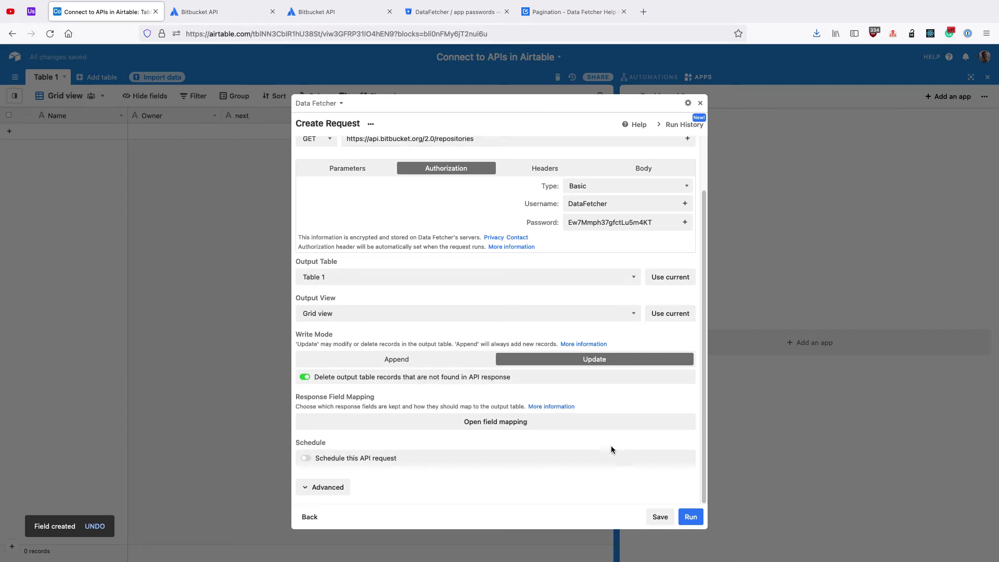
# Under Advanced, use Next URL pagination with 4 pages and next as the Next URL field
pyautogui.click(341, 488)
pyautogui.scroll(-5, 365, 363)
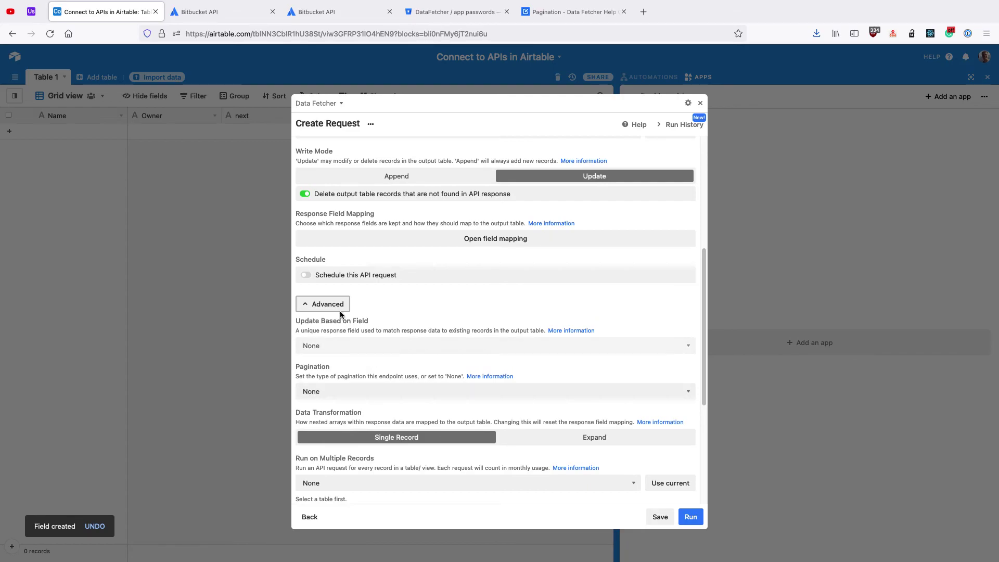
pyautogui.click(335, 393)
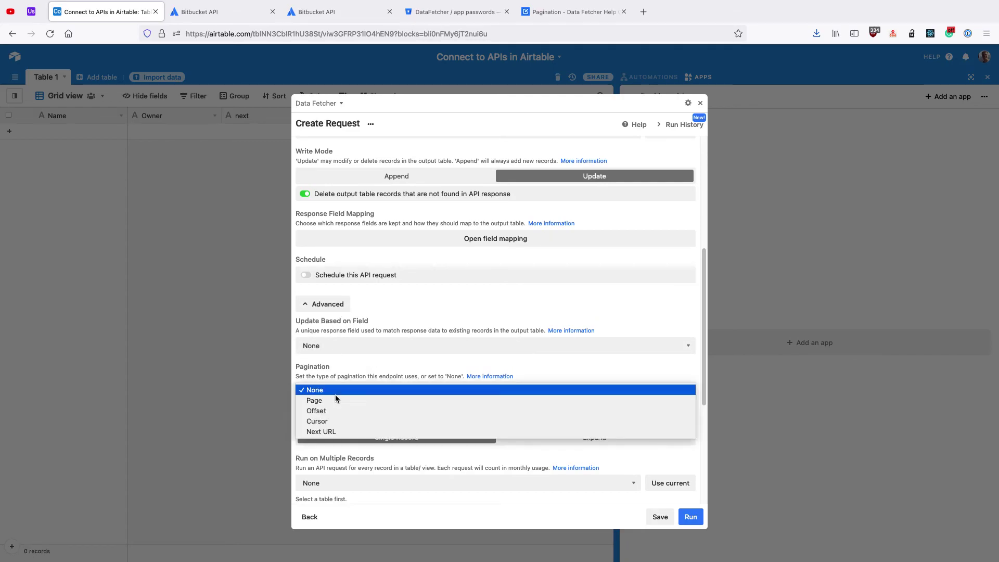
pyautogui.click(335, 431)
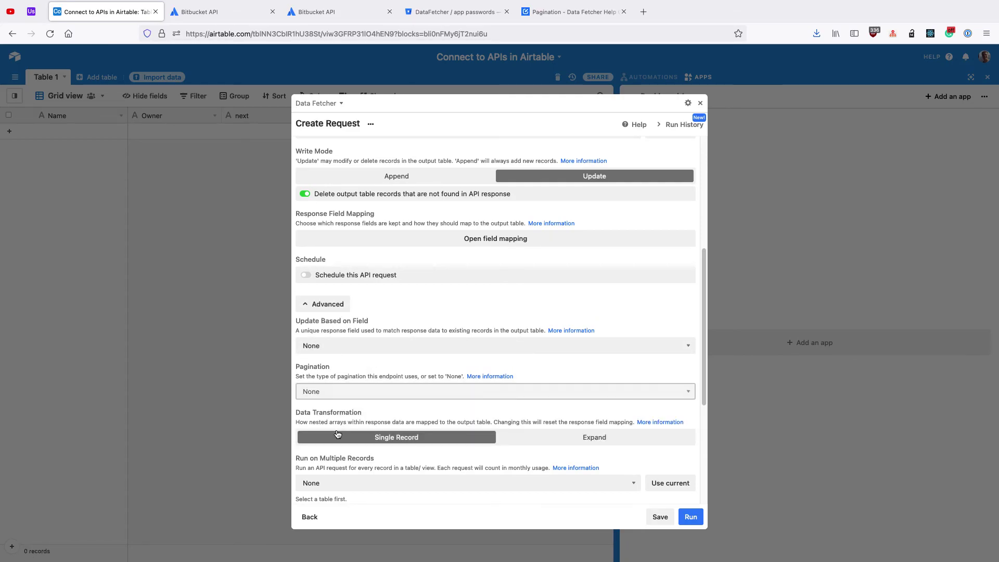
pyautogui.scroll(-1, 448, 385)
pyautogui.doubleClick(455, 372)
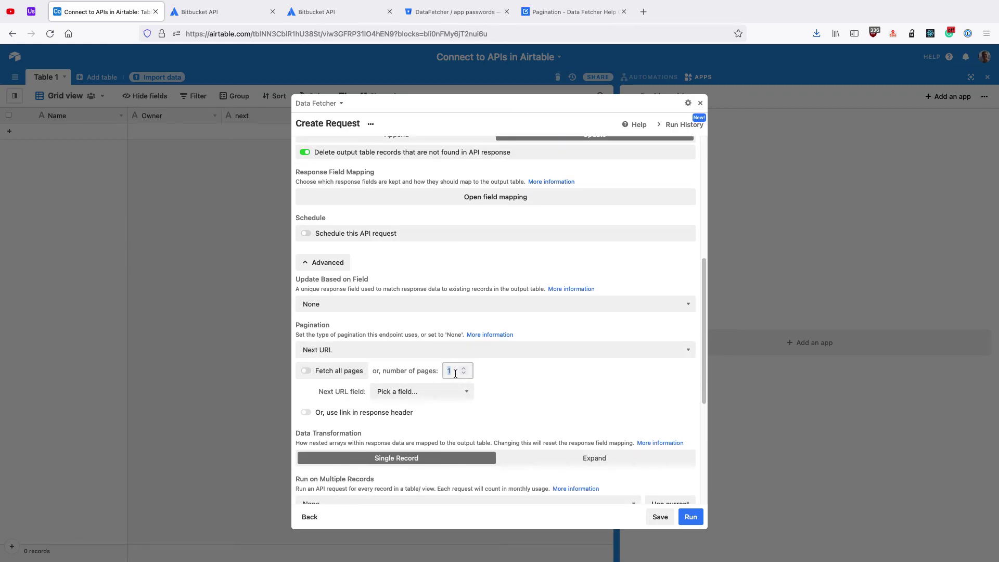
pyautogui.write('4')
pyautogui.click(405, 390)
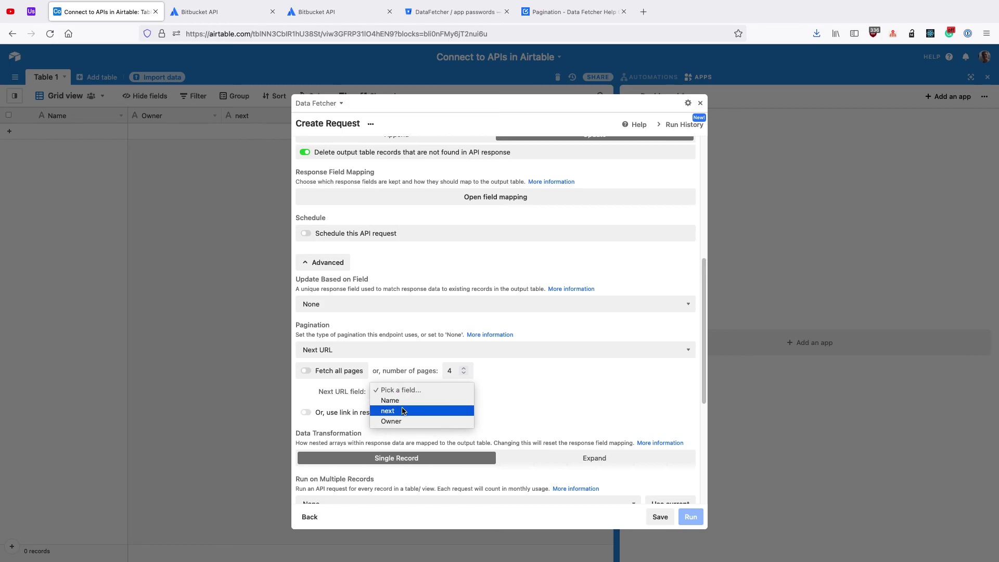
pyautogui.click(402, 410)
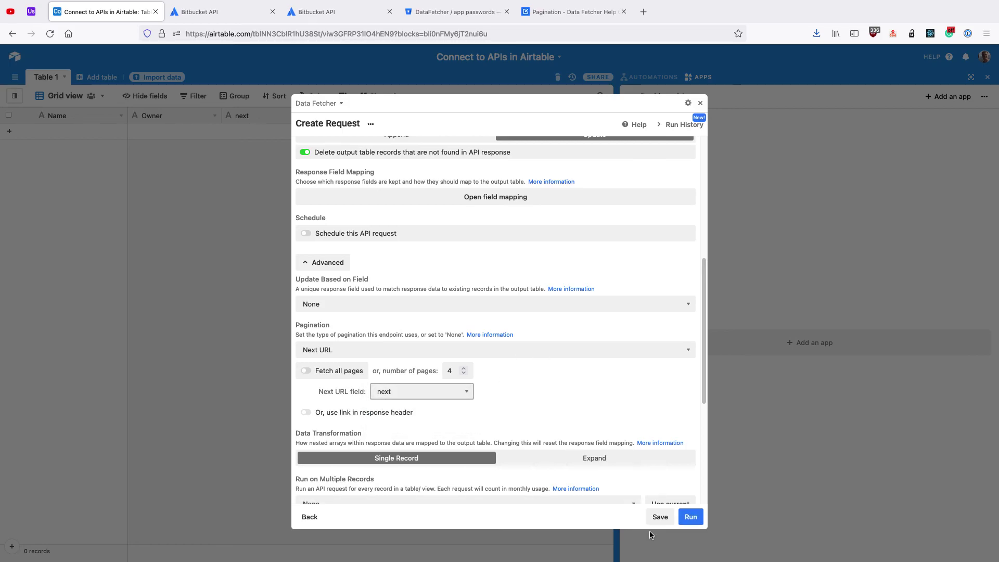
# Save the Fetch repositories request and run it, confirming the Update mode warning
pyautogui.click(658, 518)
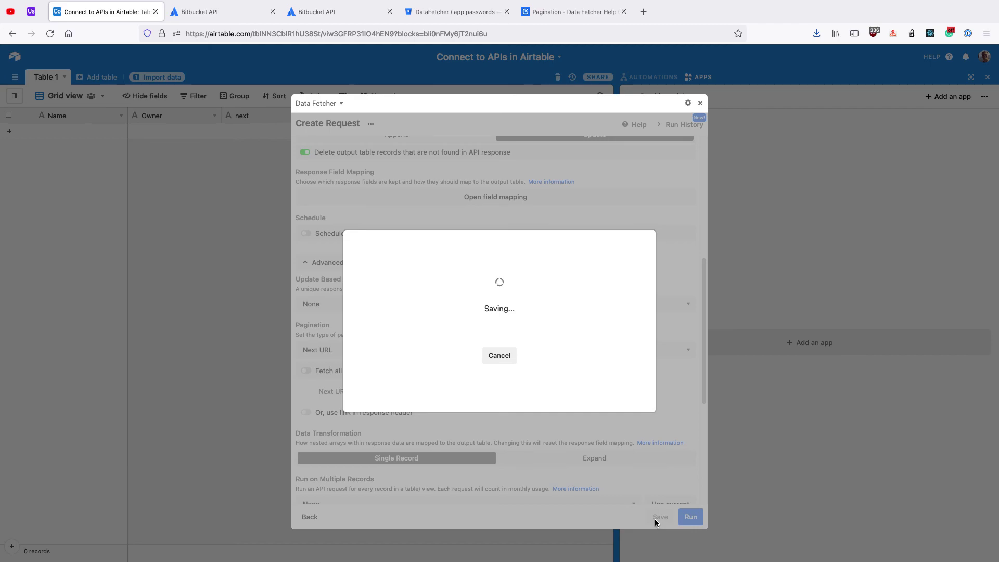
pyautogui.click(700, 103)
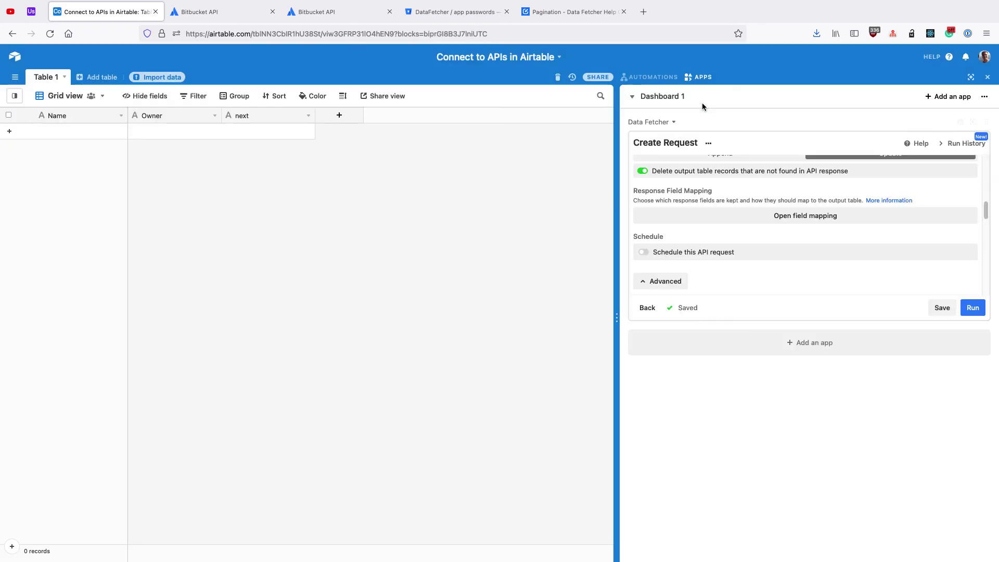
pyautogui.click(976, 309)
pyautogui.click(765, 256)
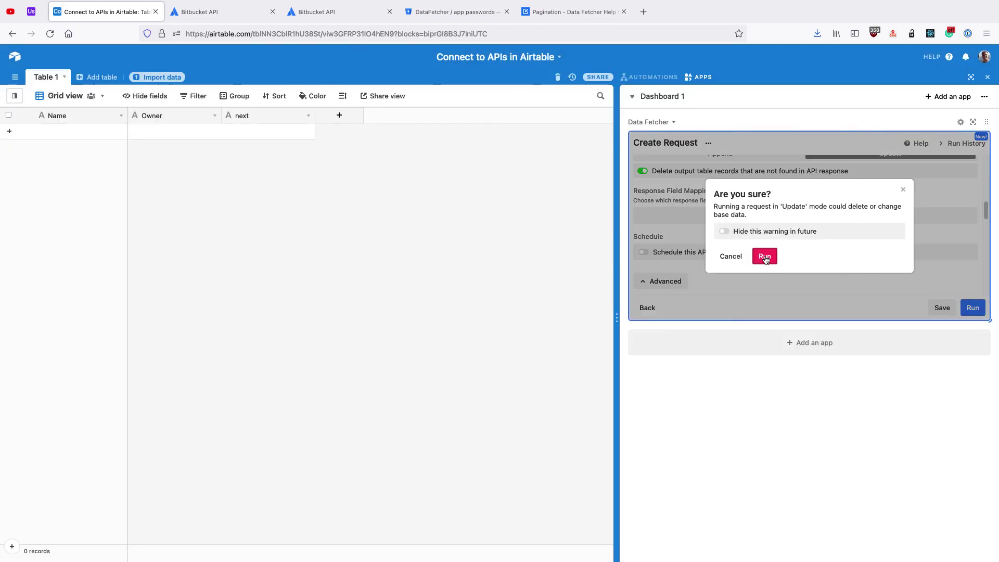